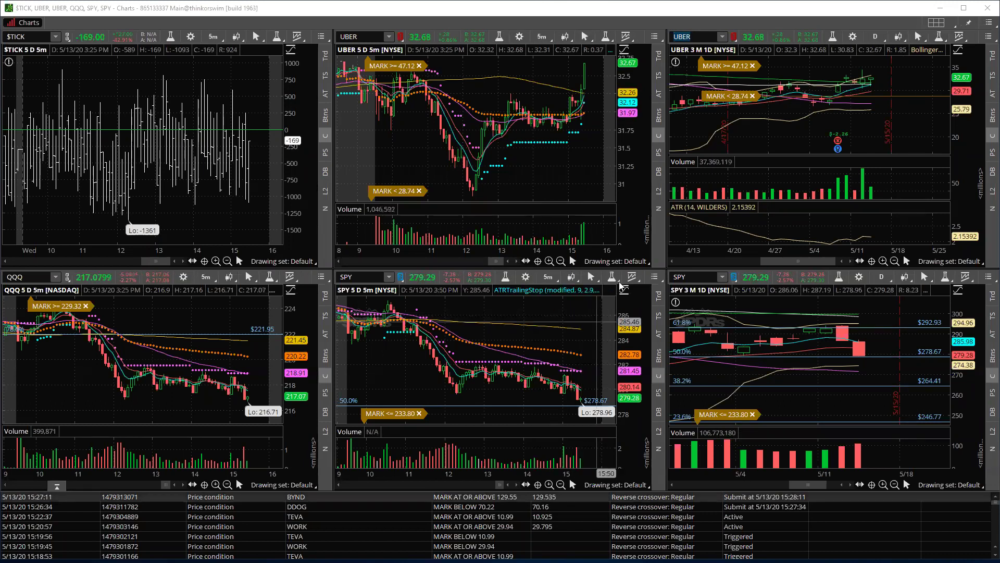
Maximize the SPY 5-day 5-minute chart cell so it replaces the six-chart grid
{"action": "left_click", "coordinate": [654, 277]}
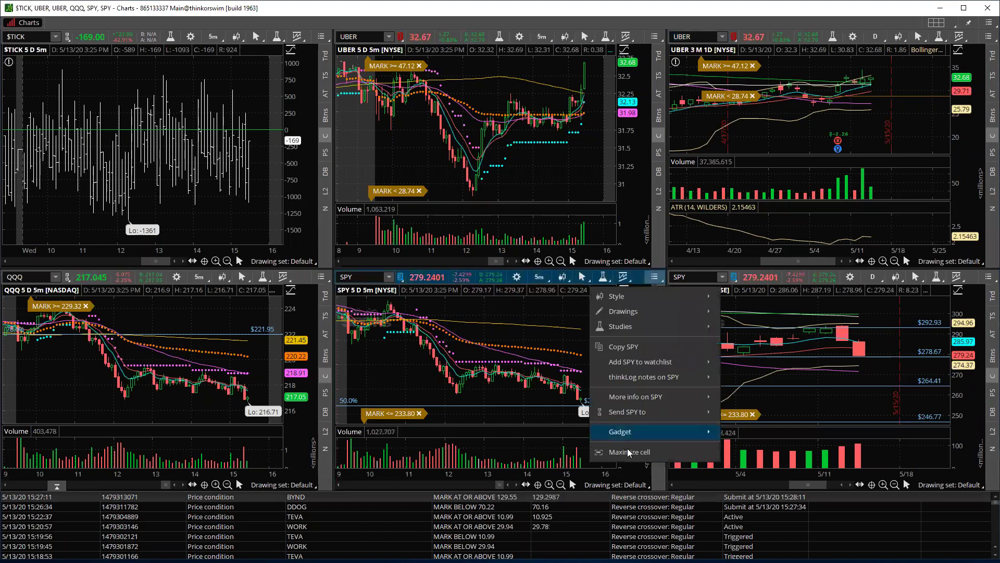
{"action": "left_click", "coordinate": [629, 452]}
{"action": "right_click", "coordinate": [737, 68]}
Autozoom the SPY 5-day chart, then drag-zoom into the final trading session
{"action": "left_click", "coordinate": [793, 79]}
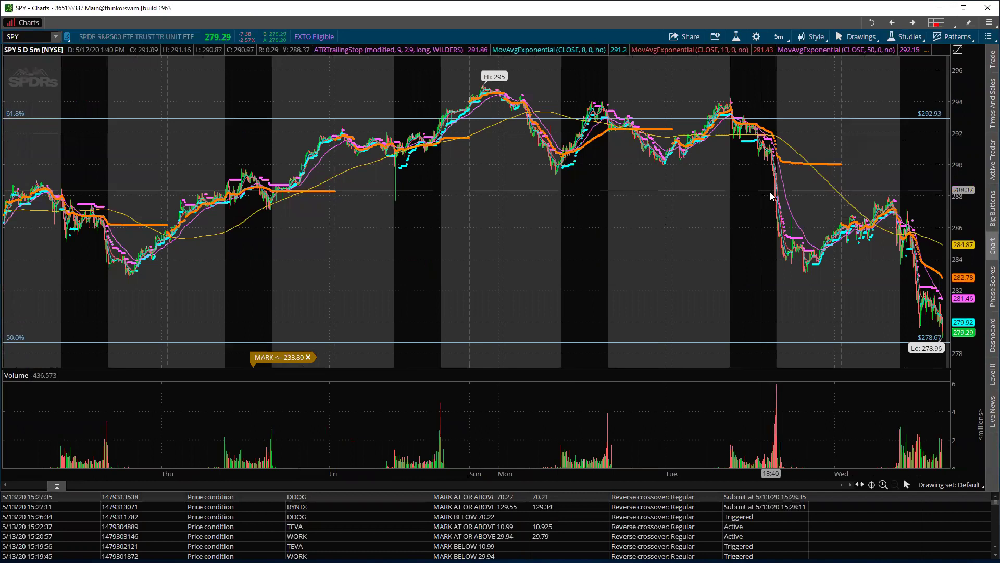
{"action": "mouse_move", "coordinate": [845, 244]}
{"action": "left_mouse_down"}
{"action": "mouse_move", "coordinate": [890, 224]}
{"action": "mouse_move", "coordinate": [972, 248]}
{"action": "left_mouse_up"}
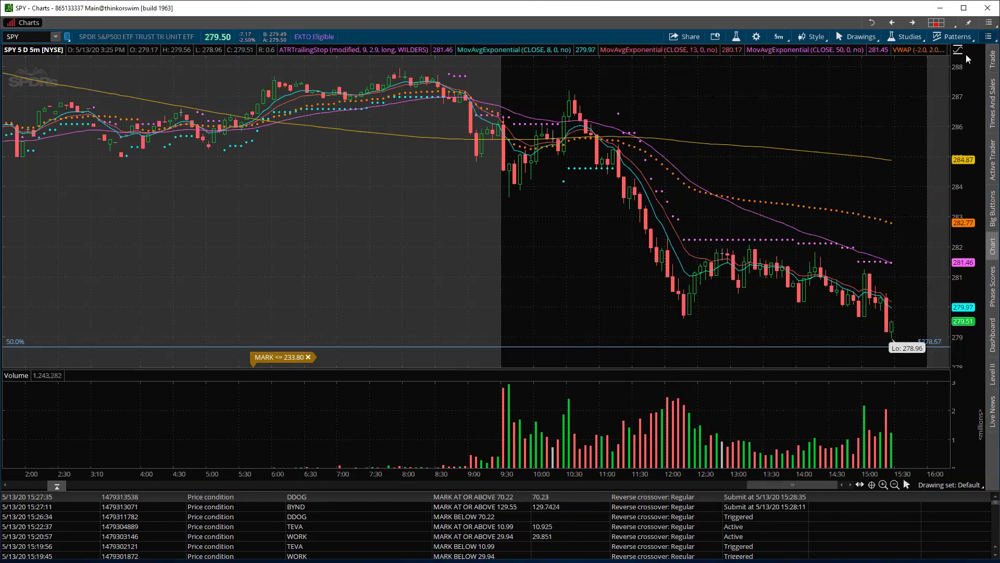
{"action": "left_click", "coordinate": [985, 44]}
Restore the six-chart grid and maximize the SPY 3-month daily chart
{"action": "left_click", "coordinate": [912, 210]}
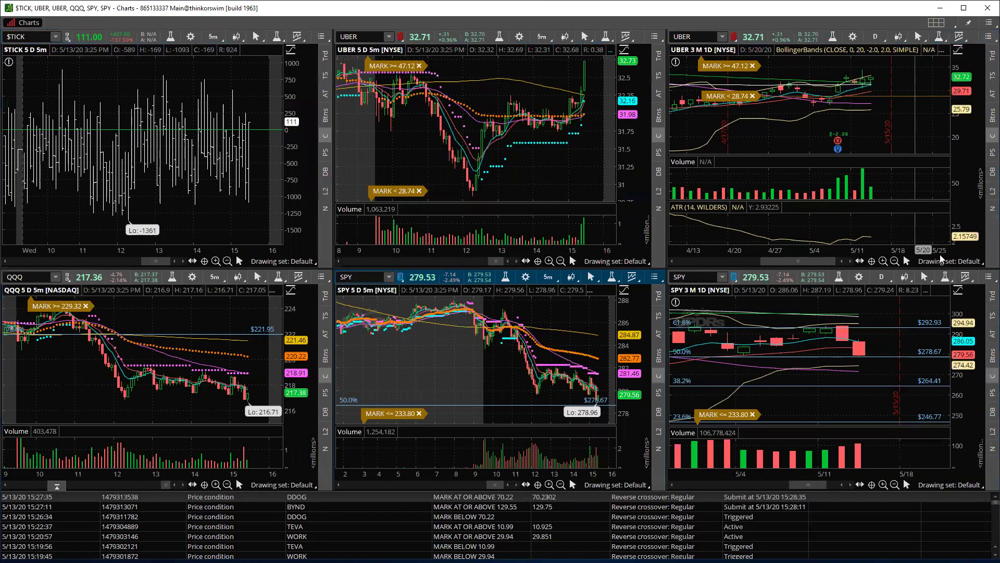
{"action": "left_click", "coordinate": [988, 277]}
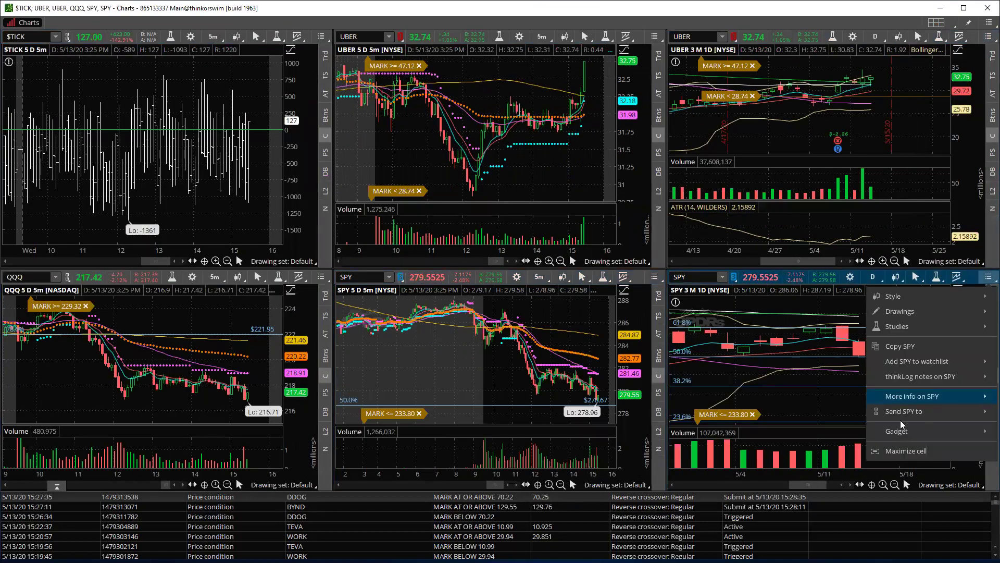
{"action": "left_click", "coordinate": [911, 452]}
Zoom the SPY daily chart into 4/17–5/26 around the 278.67 50% Fibonacci level
{"action": "right_click", "coordinate": [792, 240]}
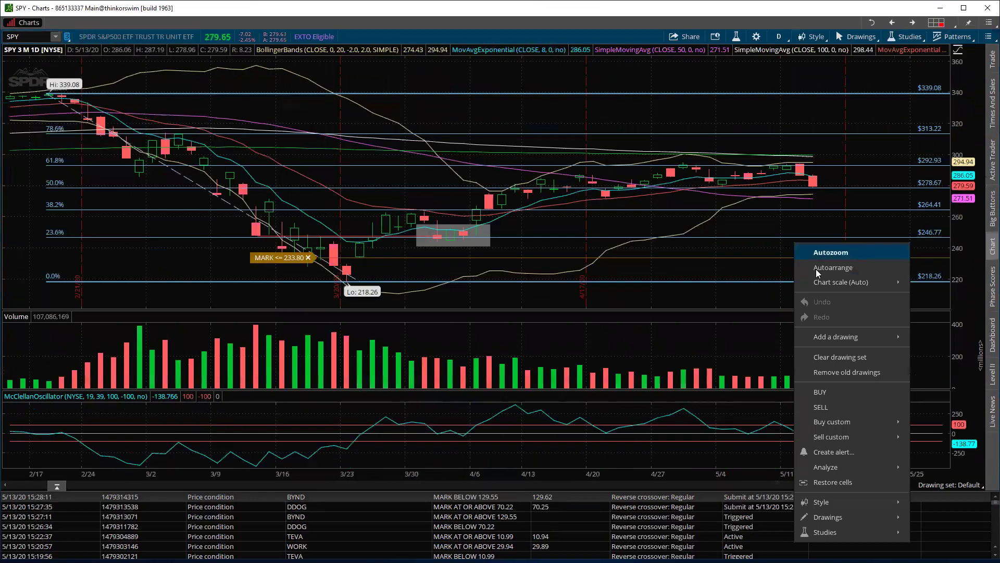
{"action": "left_click", "coordinate": [820, 268]}
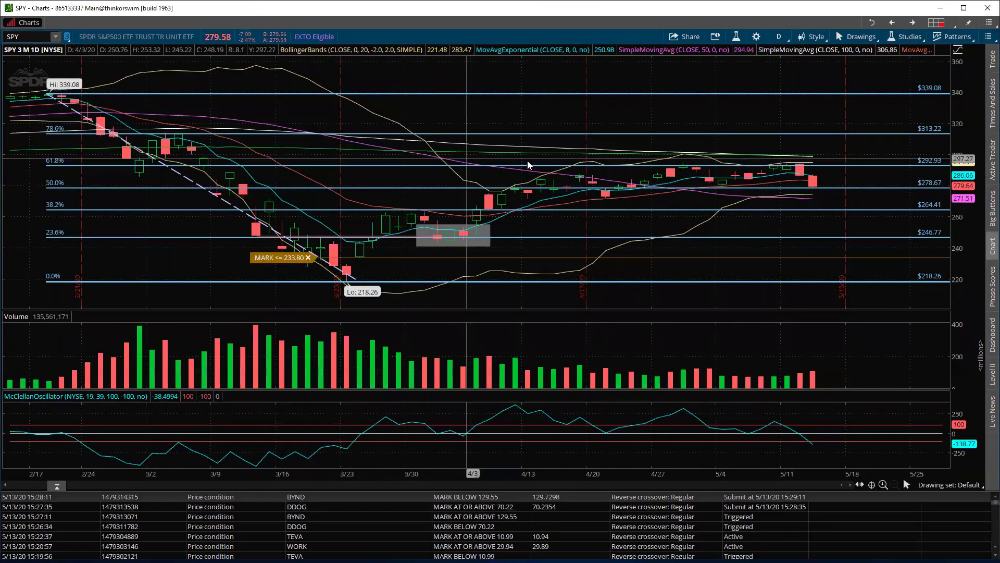
{"action": "left_click_drag", "start_coordinate": [585, 169], "coordinate": [912, 172]}
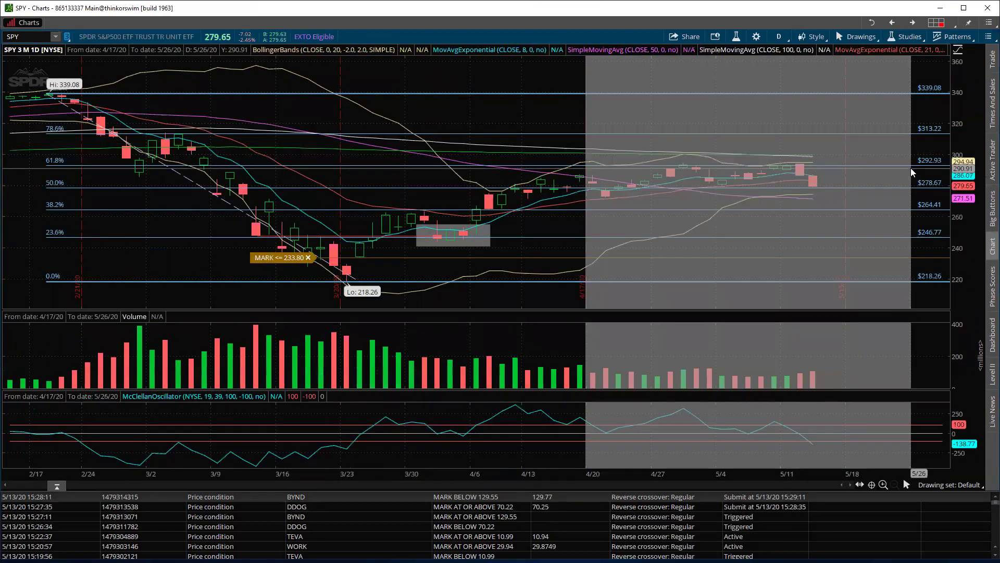
{"action": "left_click", "coordinate": [911, 168]}
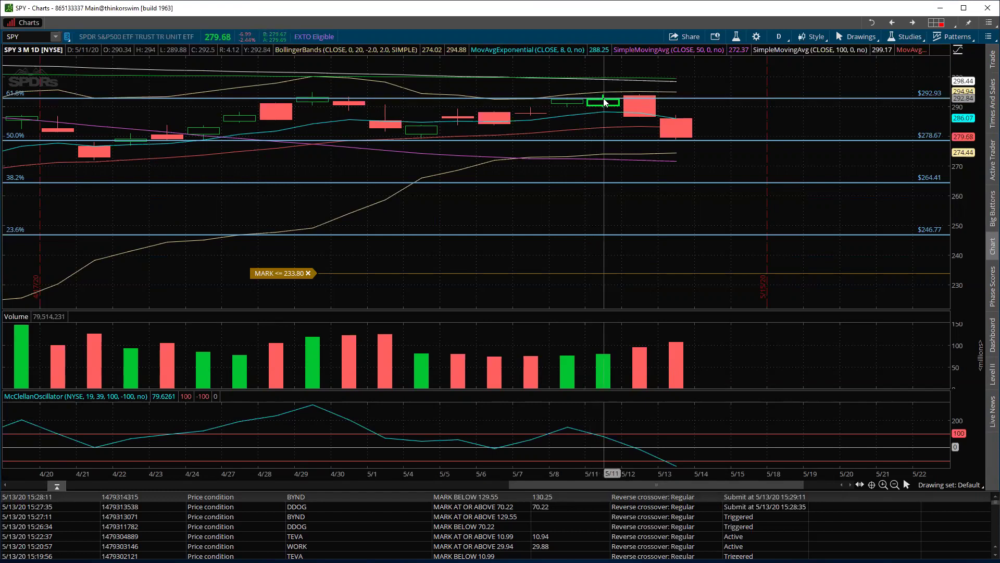
{"action": "mouse_move", "coordinate": [605, 102]}
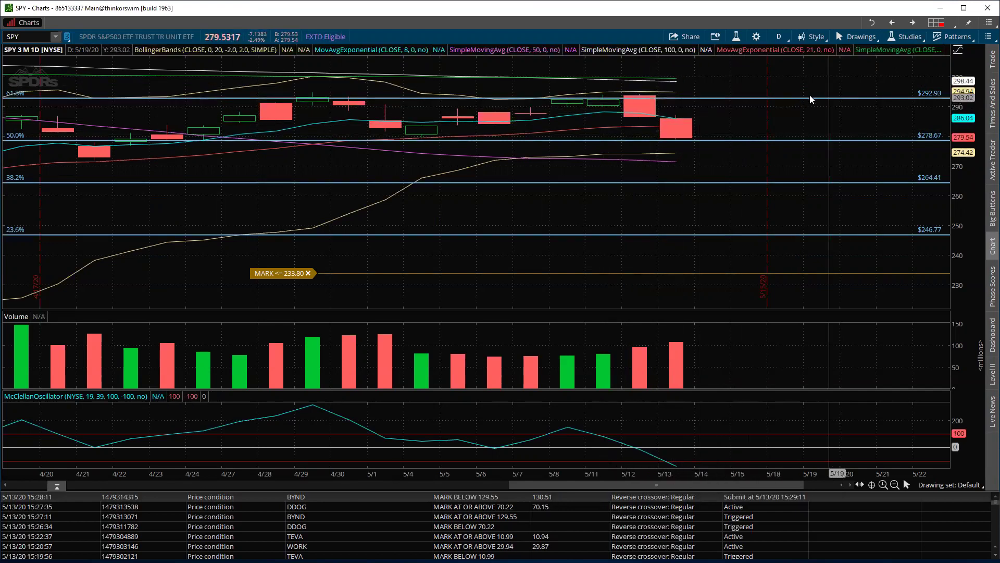
{"action": "mouse_move", "coordinate": [21, 103]}
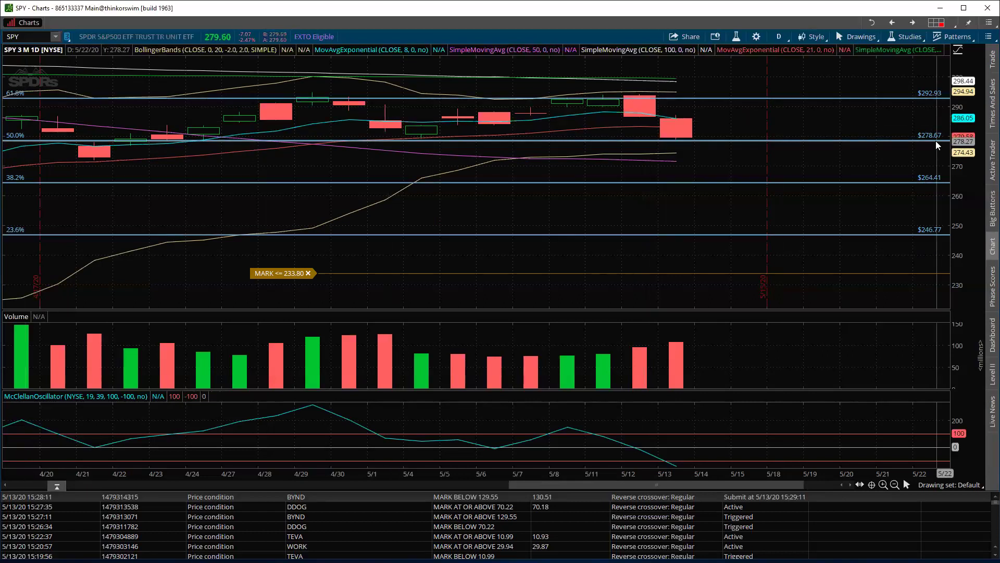
{"action": "mouse_move", "coordinate": [689, 138]}
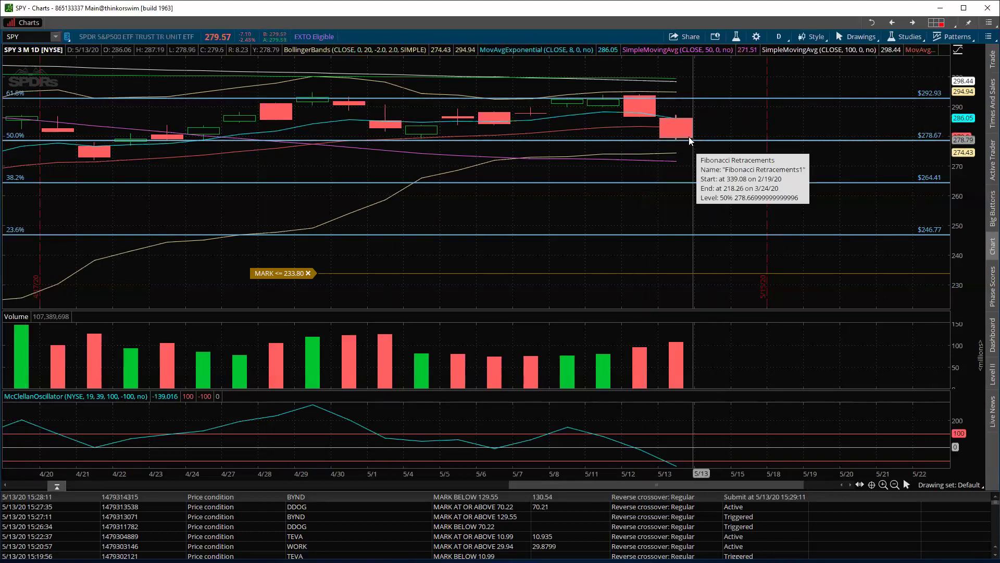
Zoom into 4/6–5/18 to inspect the Fibonacci lines, then autozoom back to three months
{"action": "right_click", "coordinate": [811, 85]}
{"action": "left_click", "coordinate": [839, 82]}
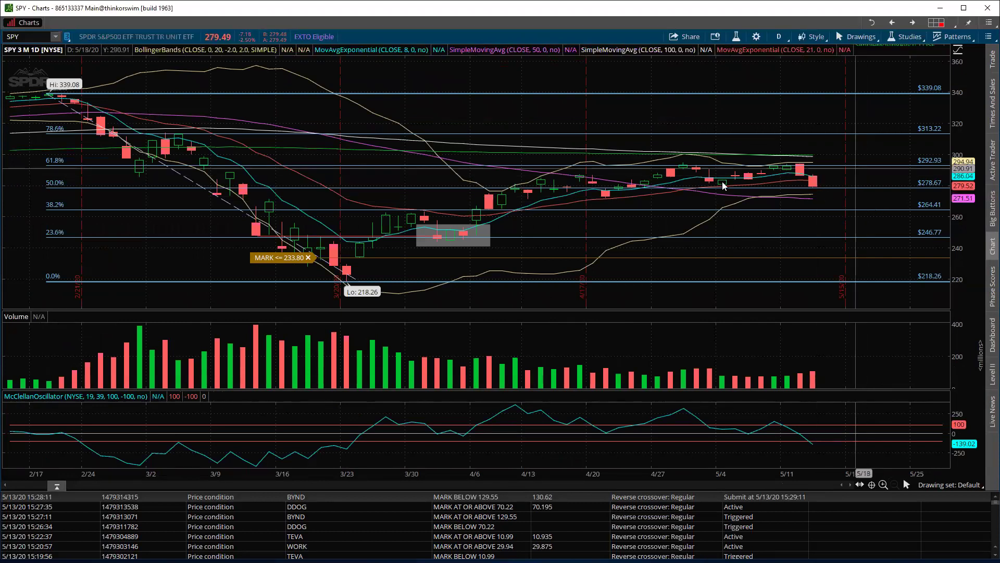
{"action": "left_click_drag", "start_coordinate": [459, 224], "coordinate": [825, 231]}
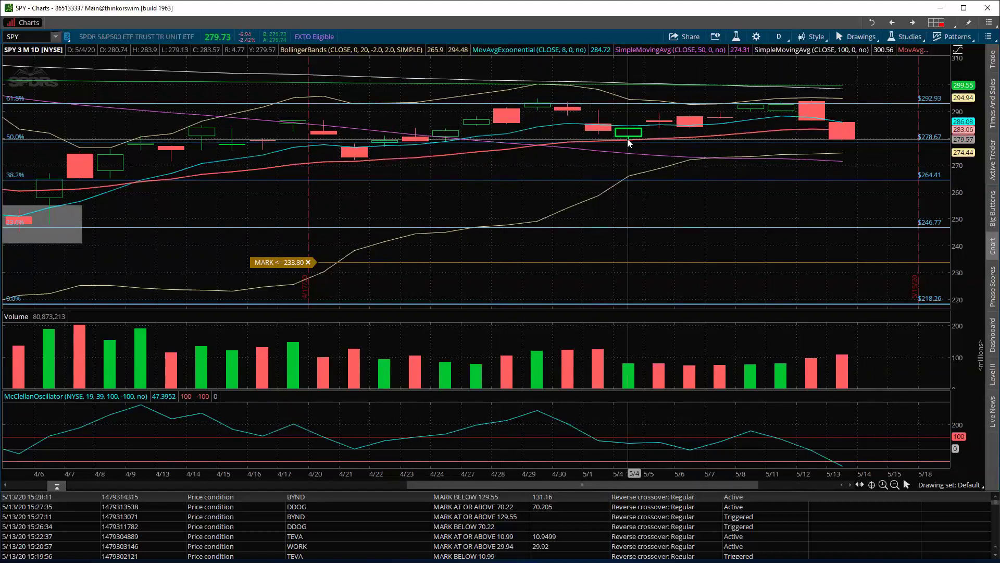
{"action": "mouse_move", "coordinate": [849, 145]}
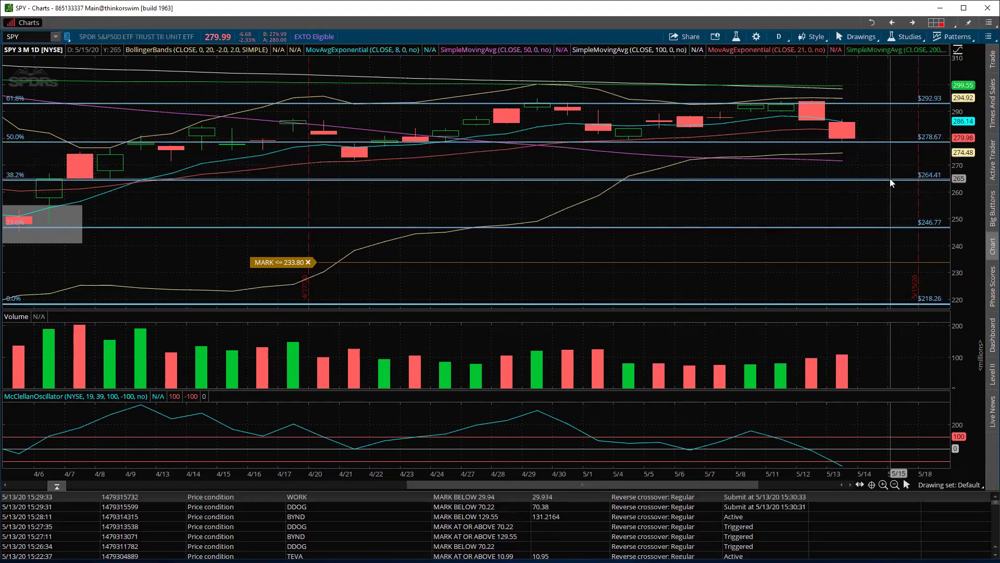
{"action": "mouse_move", "coordinate": [891, 181]}
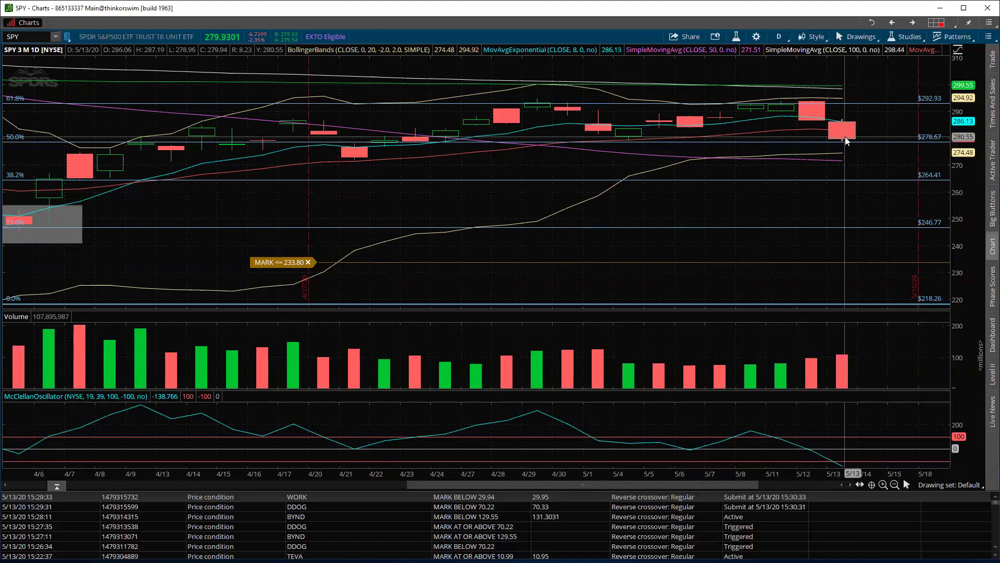
{"action": "right_click", "coordinate": [907, 78]}
{"action": "left_click", "coordinate": [910, 86]}
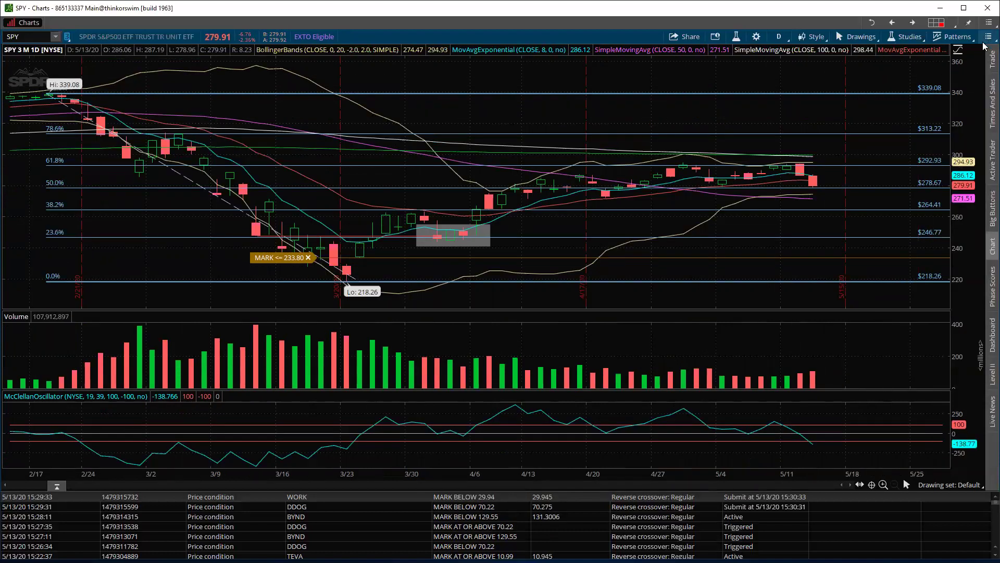
Zoom the SPY daily chart into late April through May, then rescale to the full range
{"action": "left_click", "coordinate": [987, 37]}
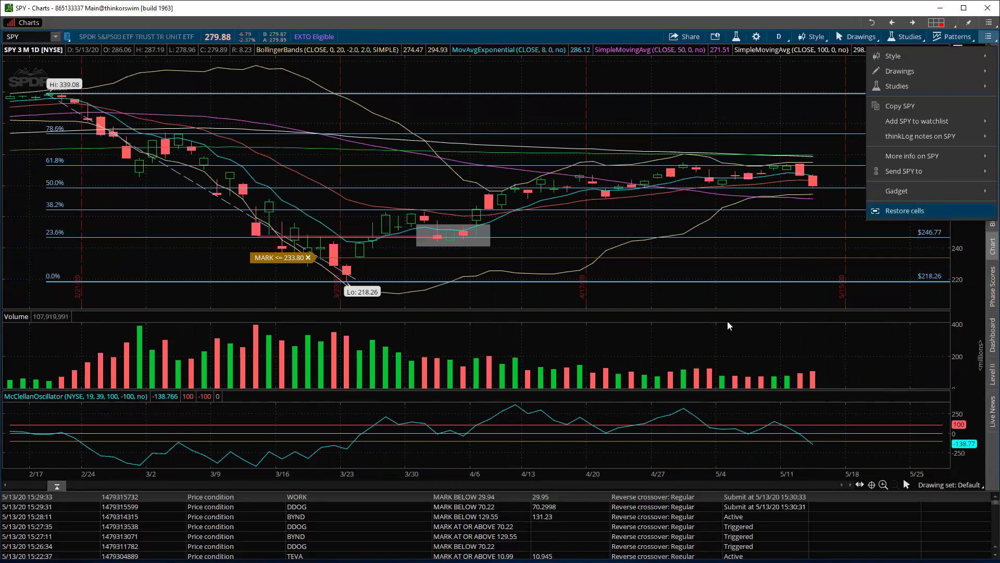
{"action": "left_click_drag", "start_coordinate": [642, 347], "coordinate": [862, 360]}
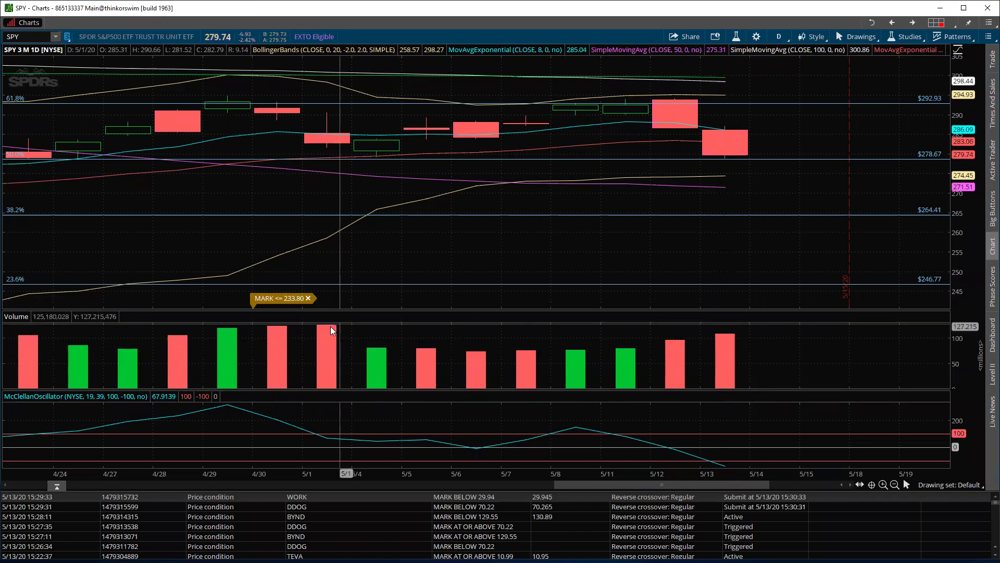
{"action": "right_click", "coordinate": [603, 247]}
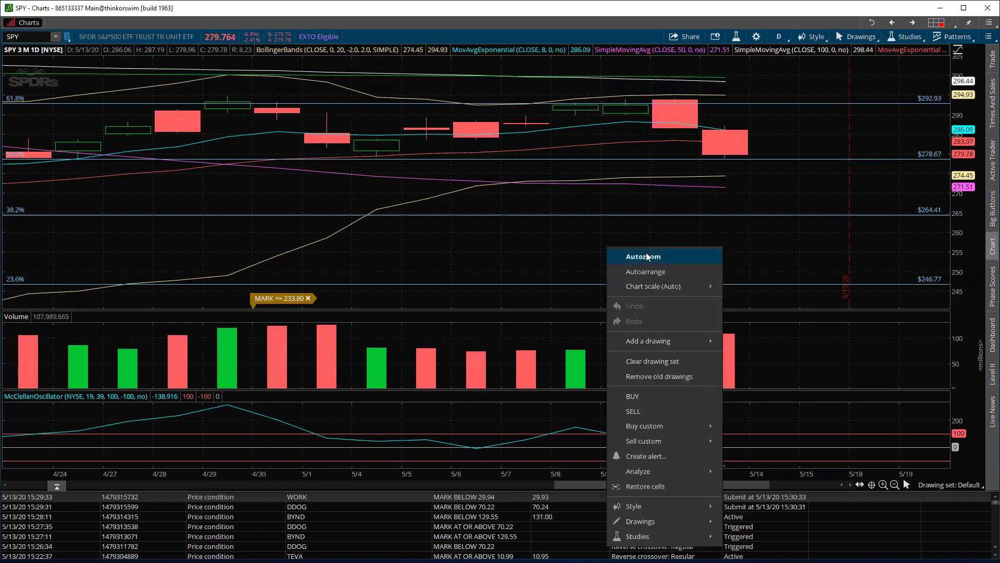
{"action": "left_click", "coordinate": [646, 252]}
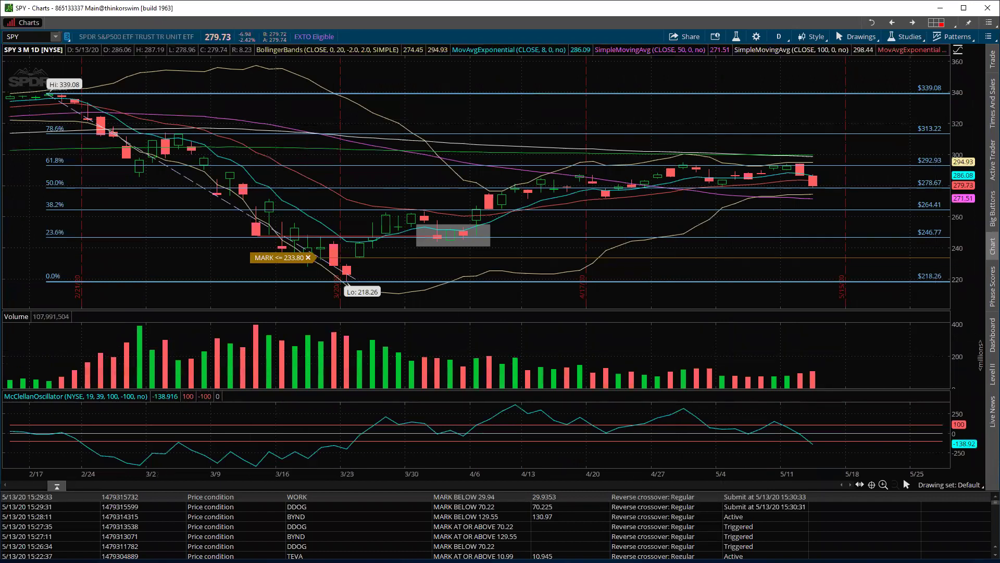
Hide the quick-order panel and restore the six-chart grid layout
{"action": "left_click", "coordinate": [984, 49]}
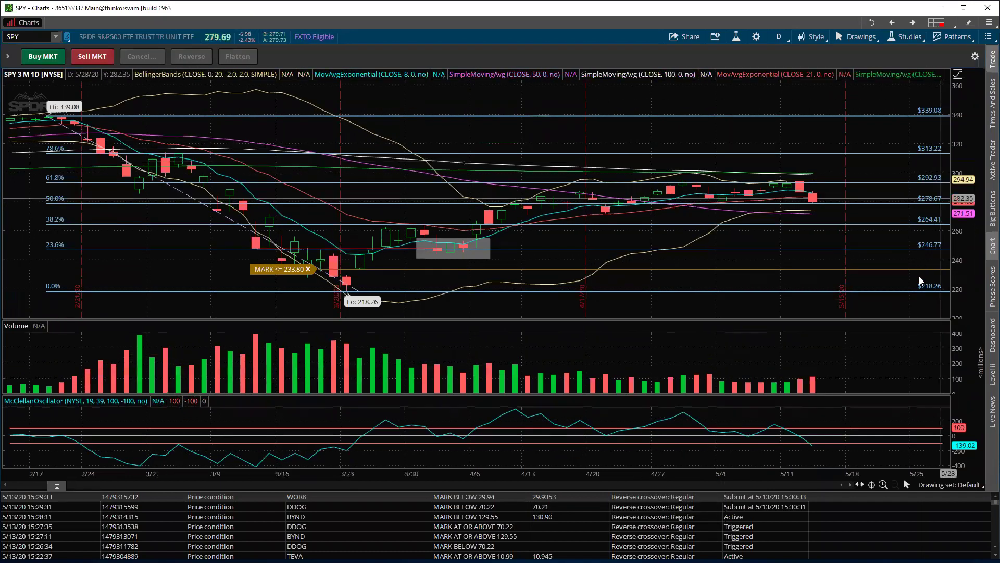
{"action": "left_click", "coordinate": [989, 61]}
{"action": "right_click", "coordinate": [961, 110]}
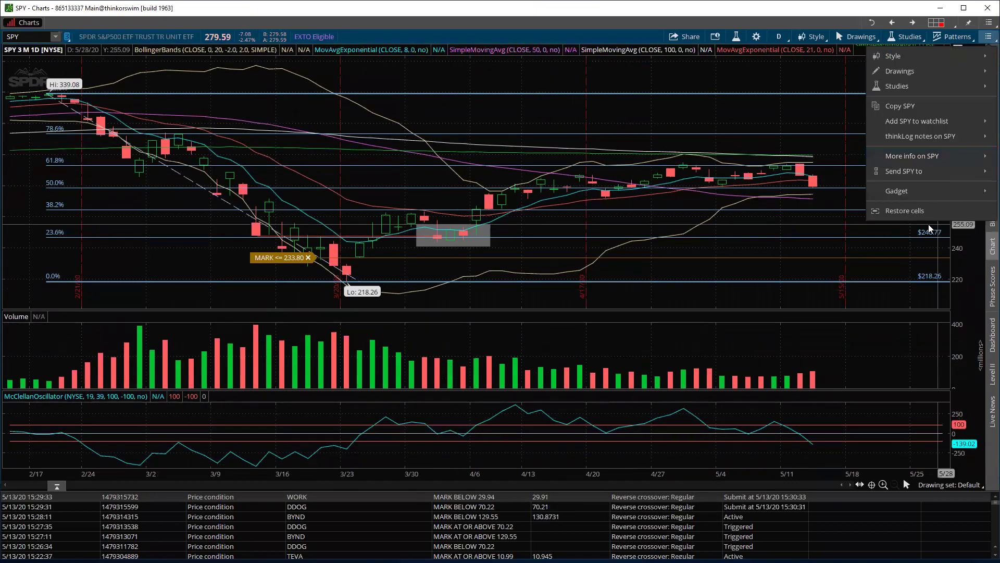
{"action": "left_click", "coordinate": [924, 212]}
{"action": "scroll", "coordinate": [863, 353], "scroll_direction": "up", "scroll_amount": 4}
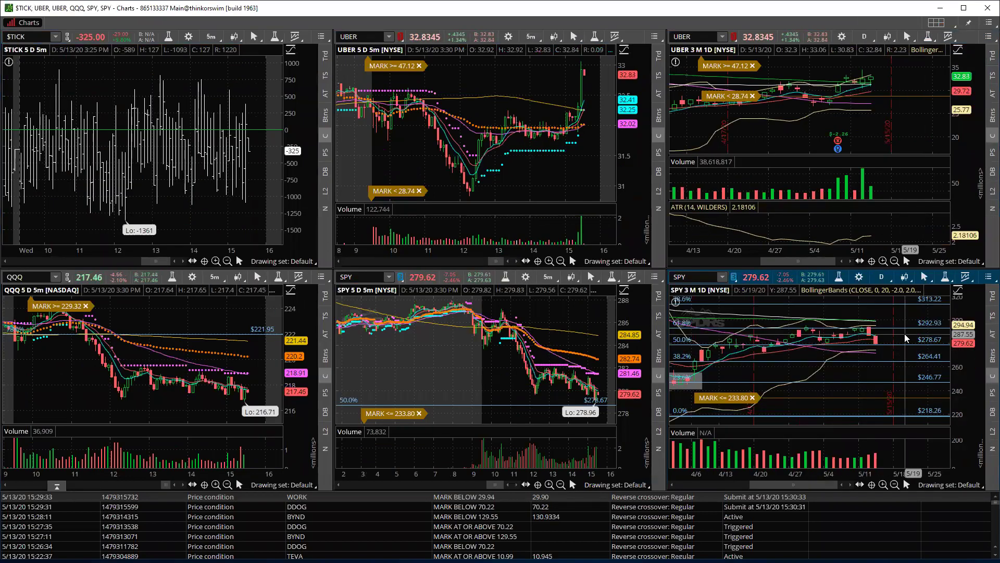
Load AAPL into the linked charts in place of UBER
{"action": "left_click", "coordinate": [368, 36]}
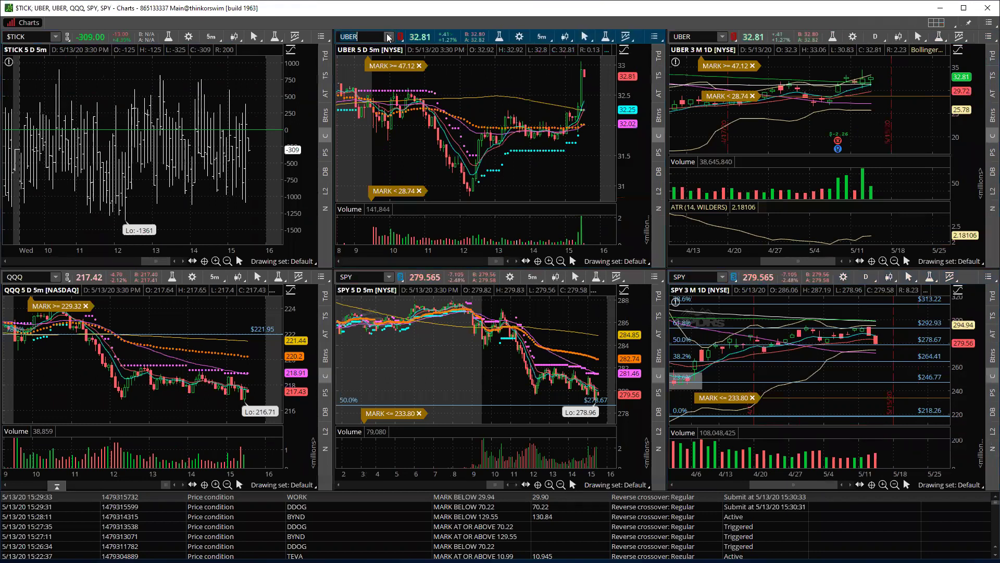
{"action": "type", "text": "AAPL"}
{"action": "key", "text": "Return"}
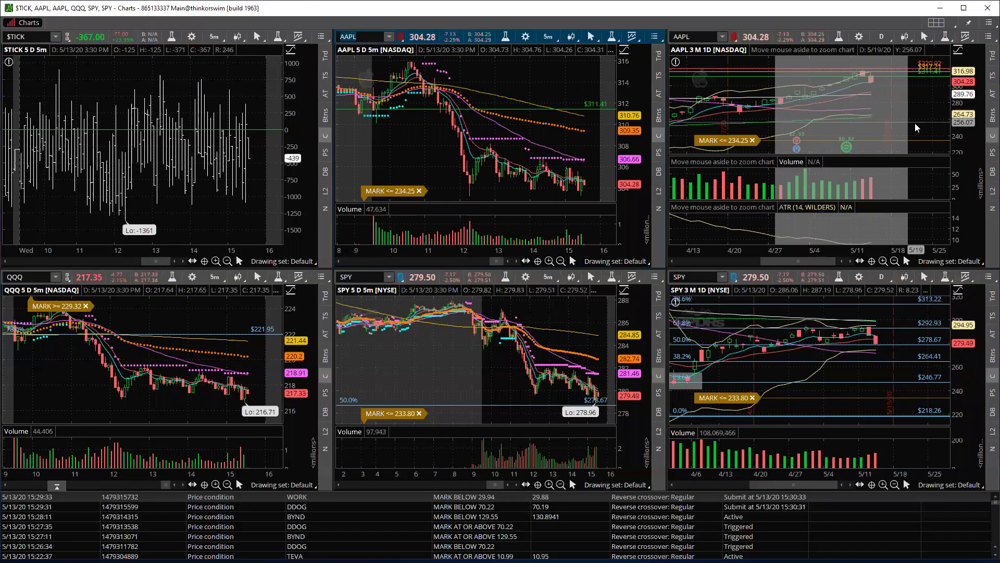
{"action": "scroll", "coordinate": [869, 89], "scroll_direction": "up", "scroll_amount": 2}
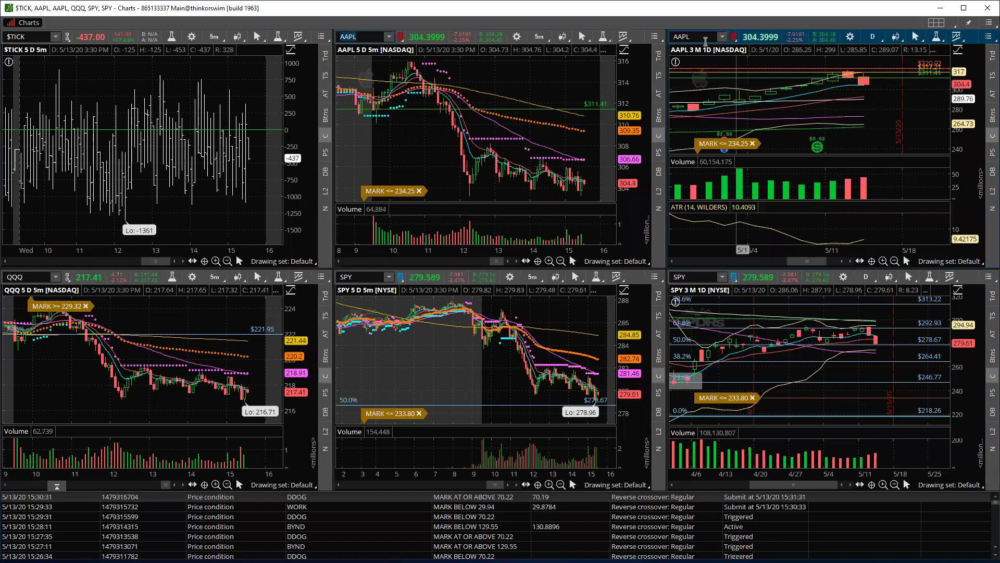
Replace AAPL with MSFT in the daily chart and maximize that cell
{"action": "left_click", "coordinate": [694, 35]}
{"action": "type", "text": "MSFT"}
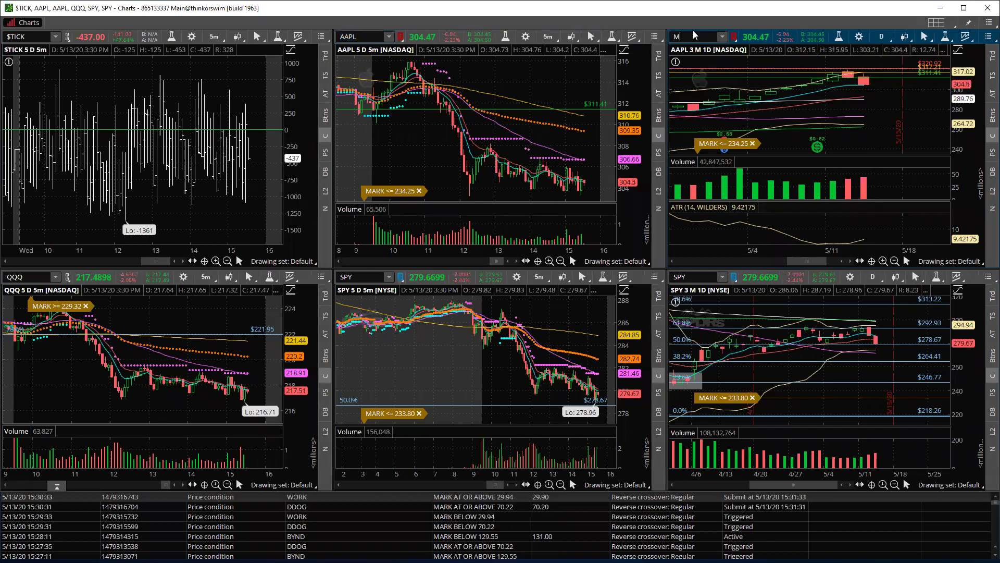
{"action": "key", "text": "Return"}
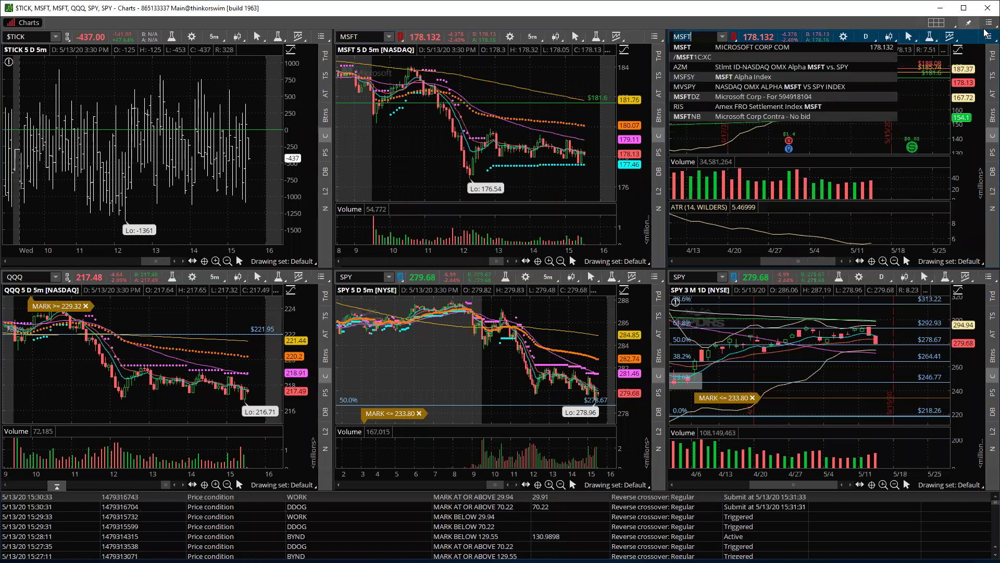
{"action": "left_click", "coordinate": [989, 36]}
{"action": "left_click", "coordinate": [919, 212]}
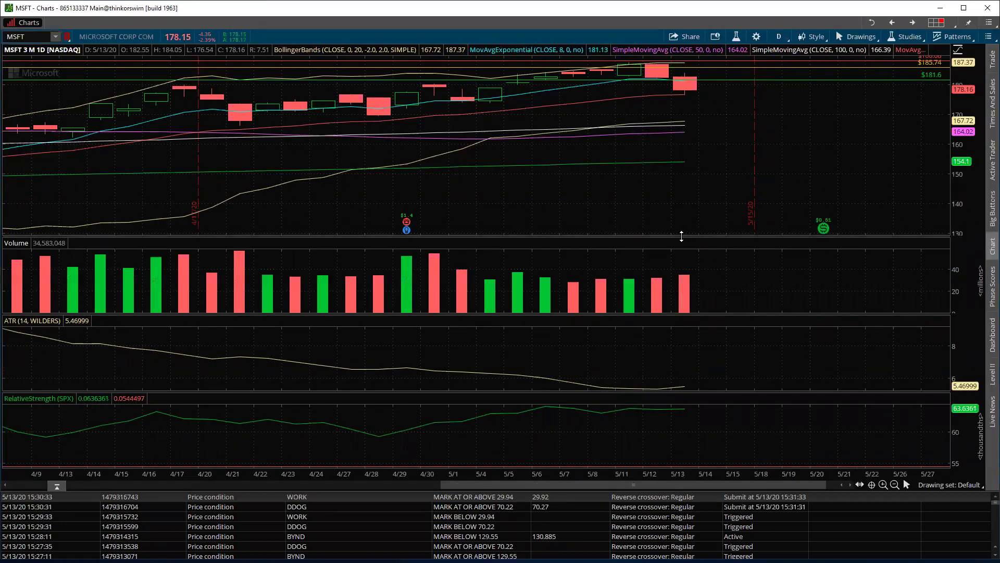
Enlarge the price pane, reset the view to Feb–May, and load NVDA
{"action": "left_click_drag", "start_coordinate": [681, 237], "coordinate": [683, 338]}
{"action": "left_click", "coordinate": [793, 204]}
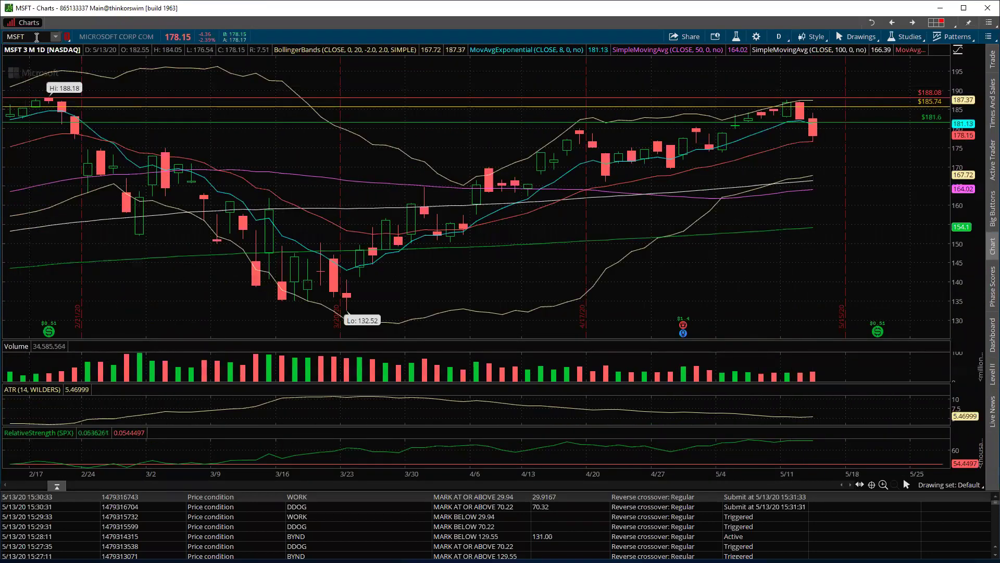
{"action": "key", "text": "BackSpace"}
{"action": "key", "text": "BackSpace"}
{"action": "key", "text": "BackSpace"}
{"action": "key", "text": "BackSpace"}
{"action": "type", "text": "NVDA"}
{"action": "key", "text": "Return"}
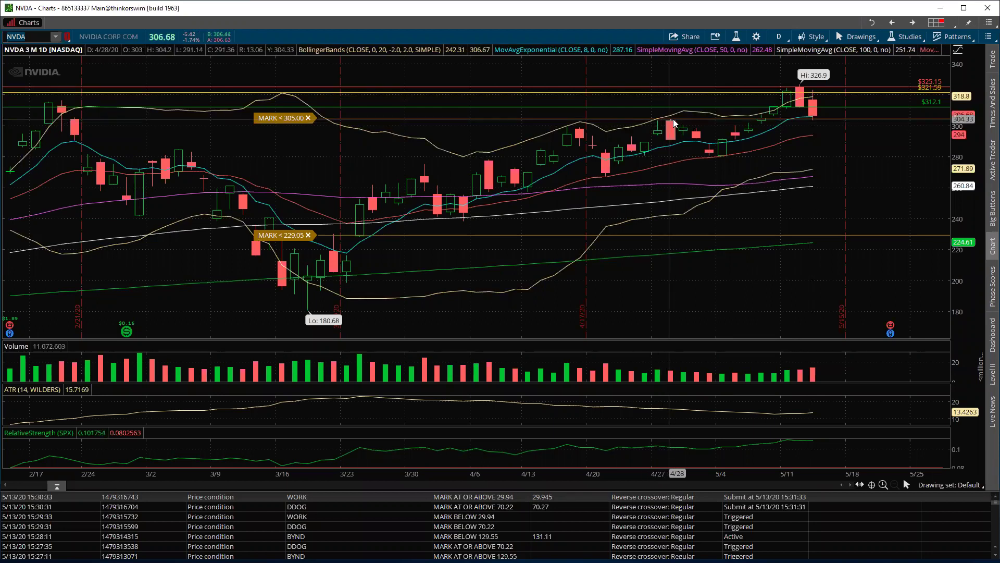
Switch the daily chart to AMD, then to WMT
{"action": "type", "text": "AMD"}
{"action": "key", "text": "Return"}
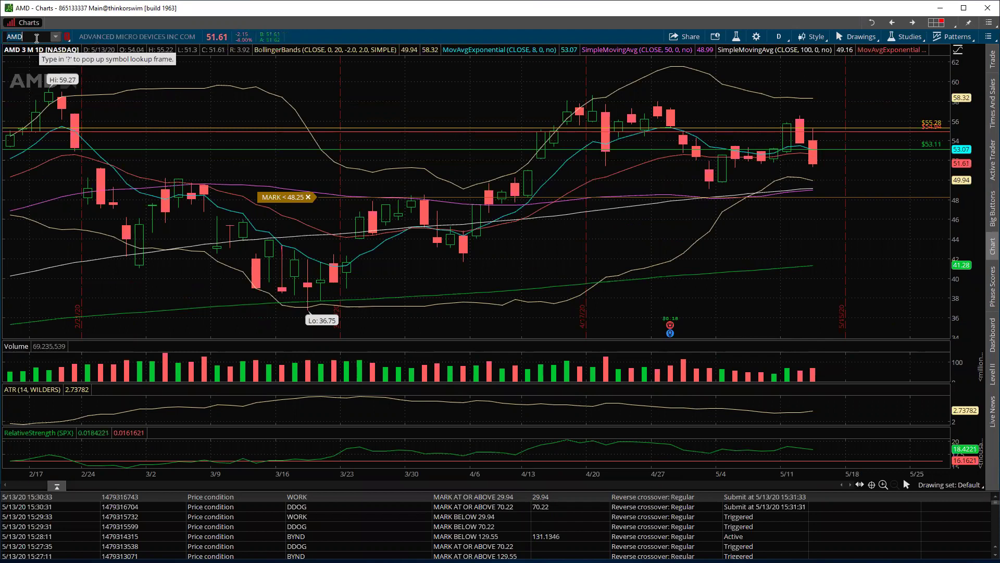
{"action": "type", "text": "WMT"}
{"action": "key", "text": "Return"}
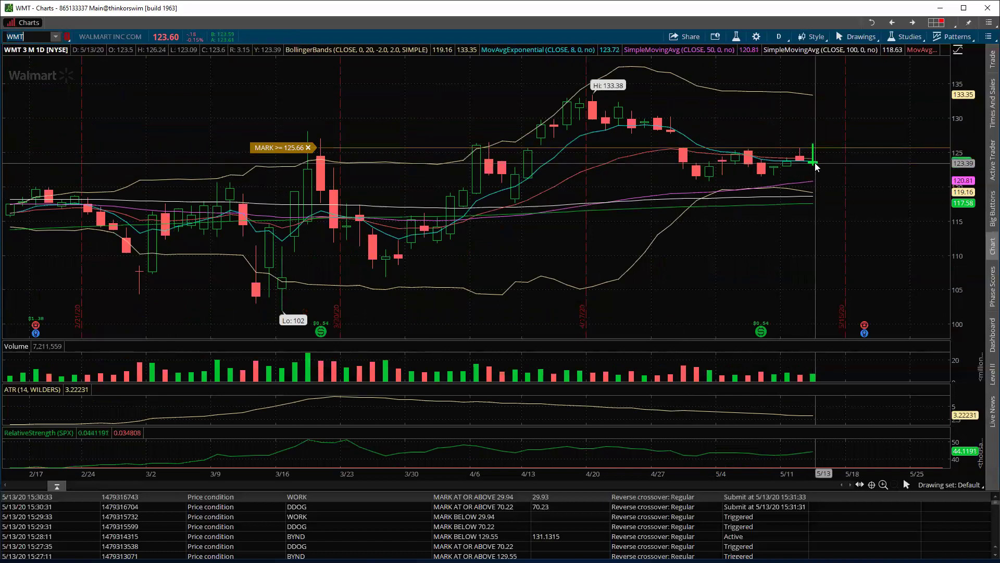
Load CHWY and then SQ into the daily chart
{"action": "type", "text": "CHWY"}
{"action": "key", "text": "Return"}
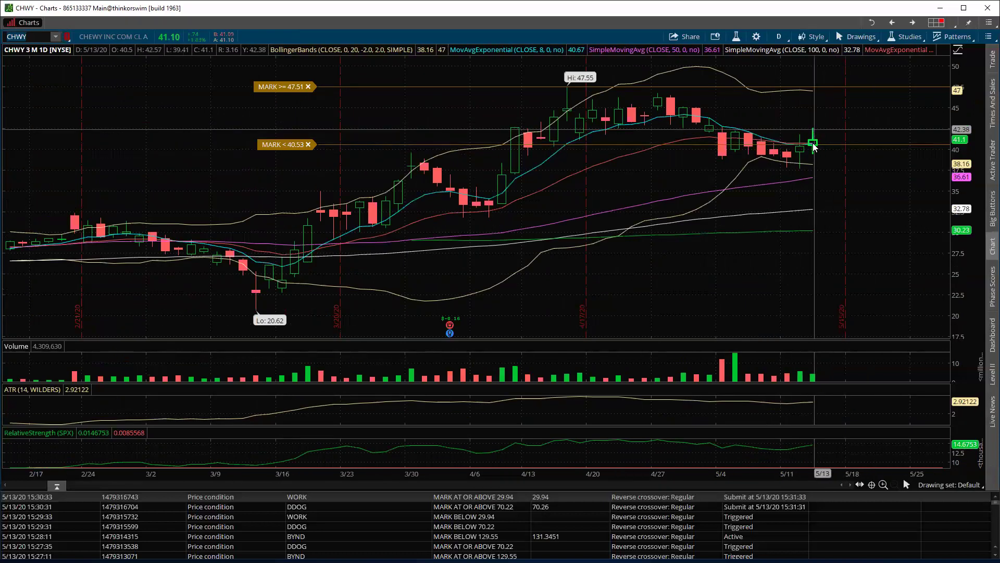
{"action": "left_click", "coordinate": [26, 37]}
{"action": "type", "text": "SQ"}
{"action": "key", "text": "Return"}
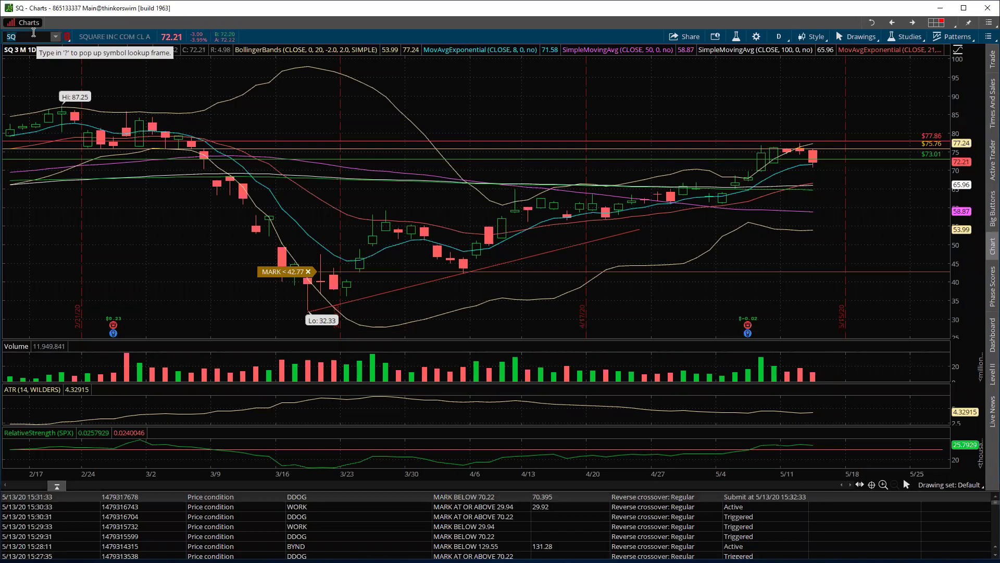
Load SDC and raise its MARK >= 9.18 alert line to about 10.32
{"action": "type", "text": "DC"}
{"action": "key", "text": "Return"}
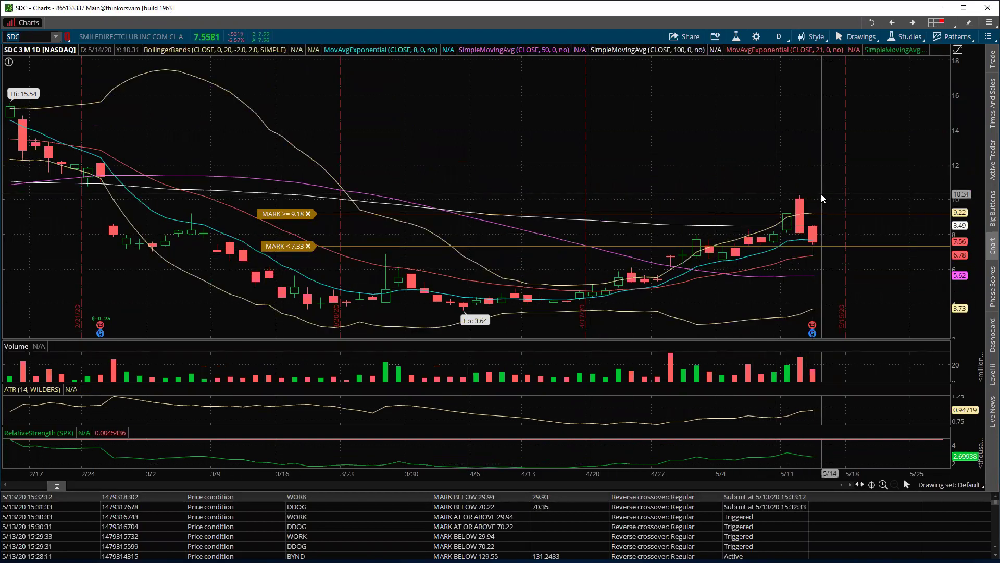
{"action": "left_click_drag", "start_coordinate": [333, 213], "coordinate": [335, 196]}
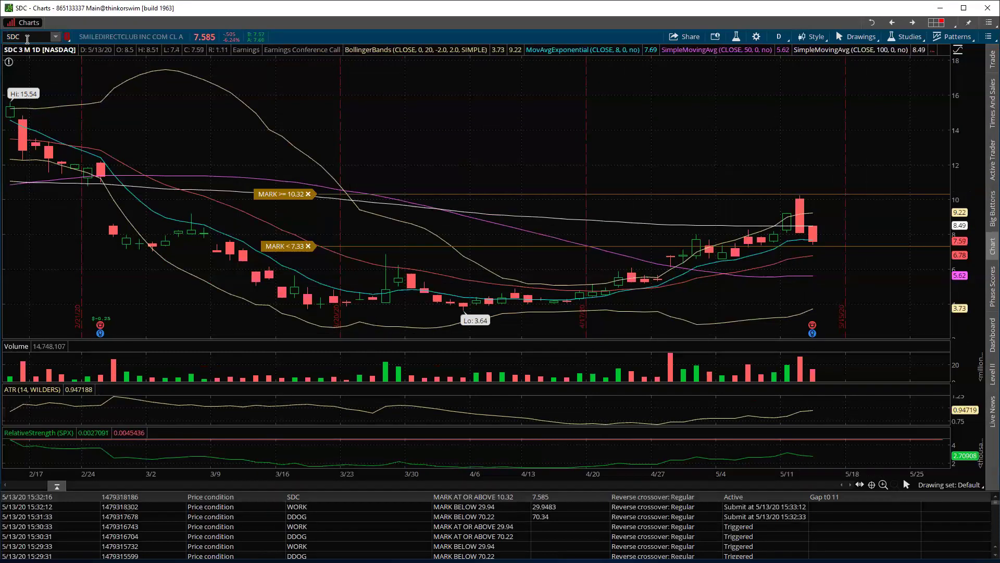
Show PTON's daily chart, then switch to ZM, last near 165.64
{"action": "type", "text": "P"}
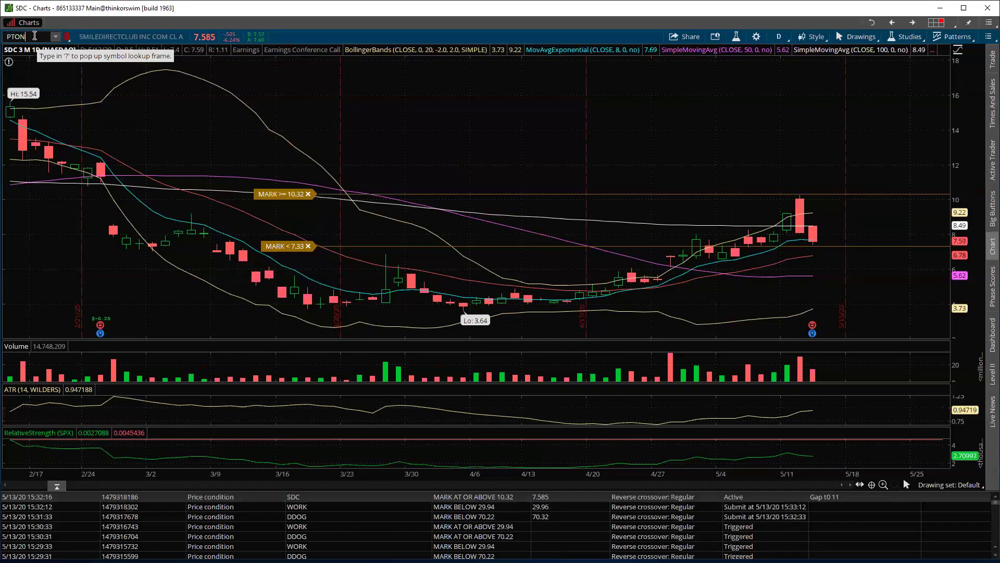
{"action": "type", "text": "TON"}
{"action": "key", "text": "Return"}
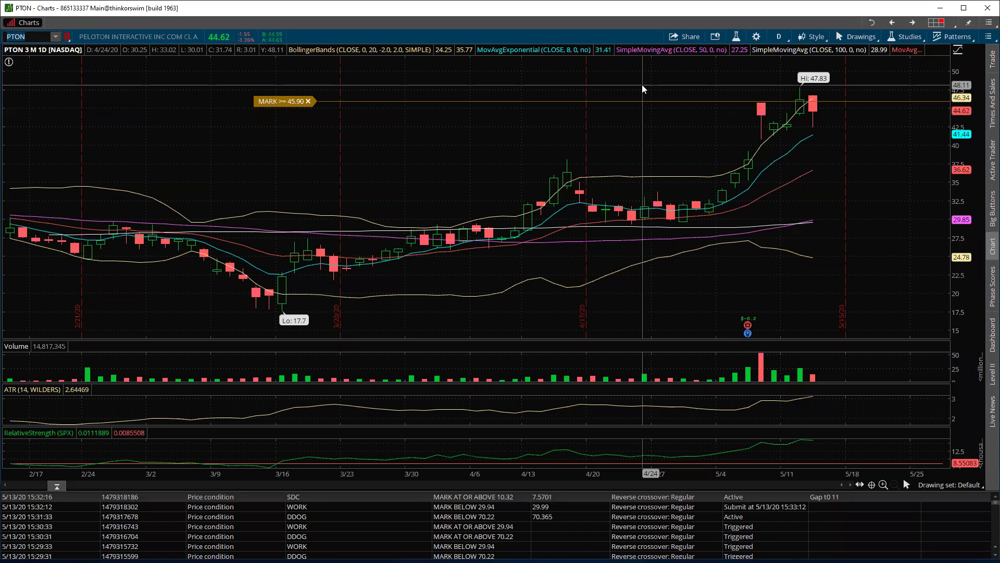
{"action": "type", "text": "ZM"}
{"action": "key", "text": "Return"}
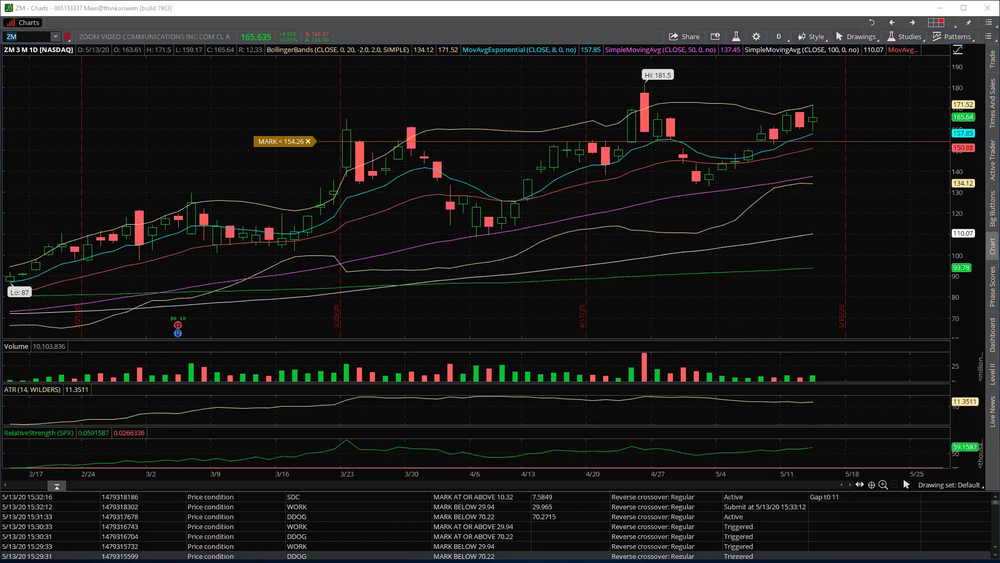
Choose Restore cells from the ZM chart's menu to bring back the six-chart grid
{"action": "left_click", "coordinate": [989, 36]}
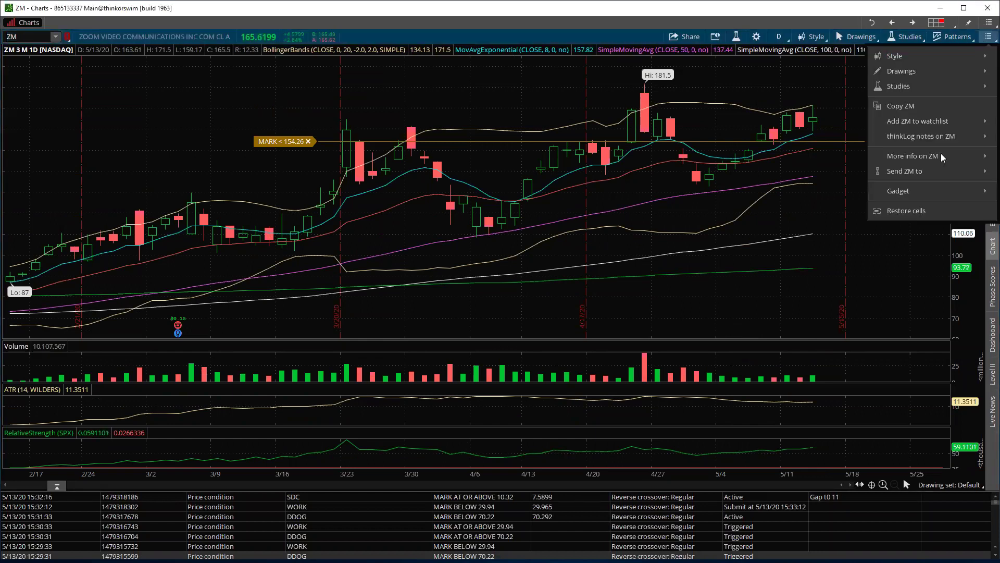
{"action": "left_click", "coordinate": [920, 211]}
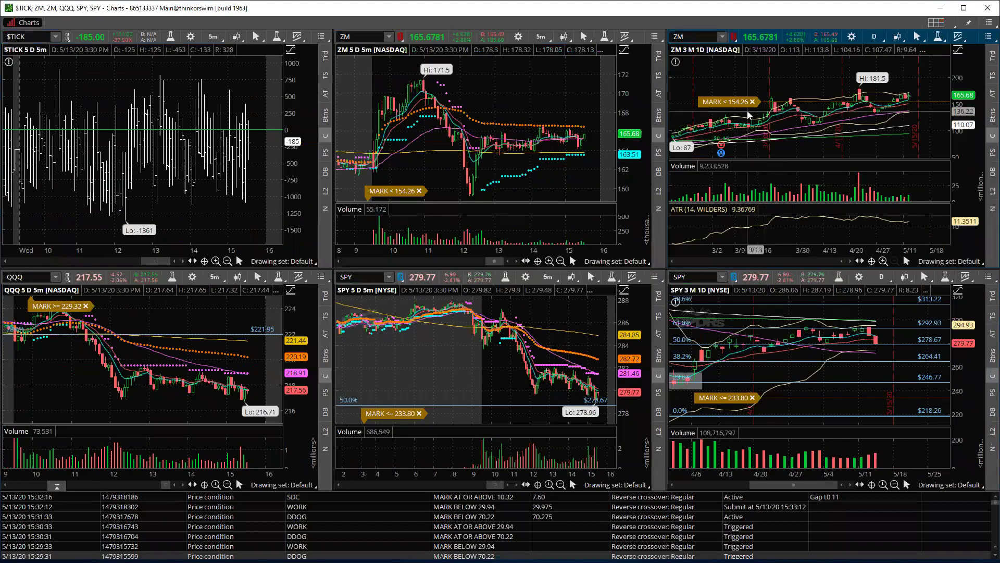